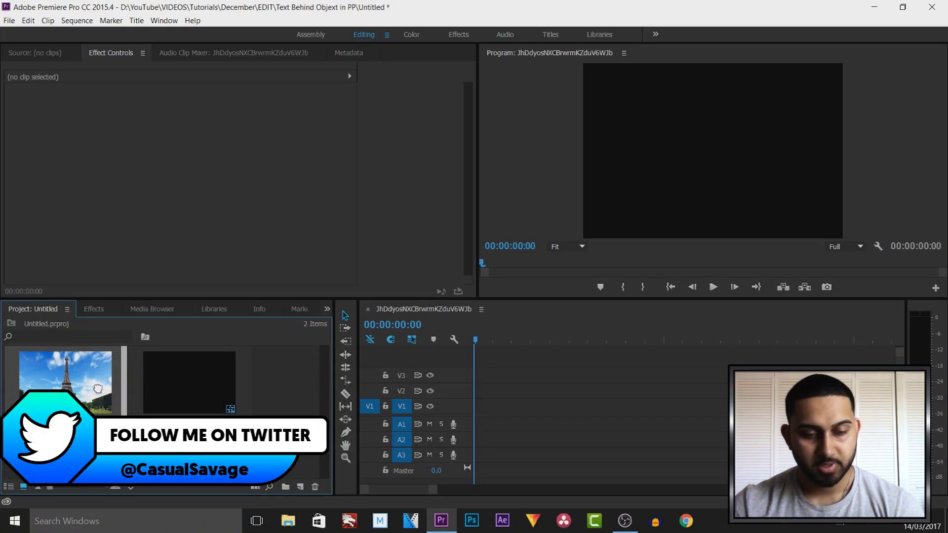
Step: Place the Eiffel Tower photo on the sequence's first video track as a 5-second clip
{"action": "left_click_drag", "start_coordinate": [94, 389], "coordinate": [456, 415]}
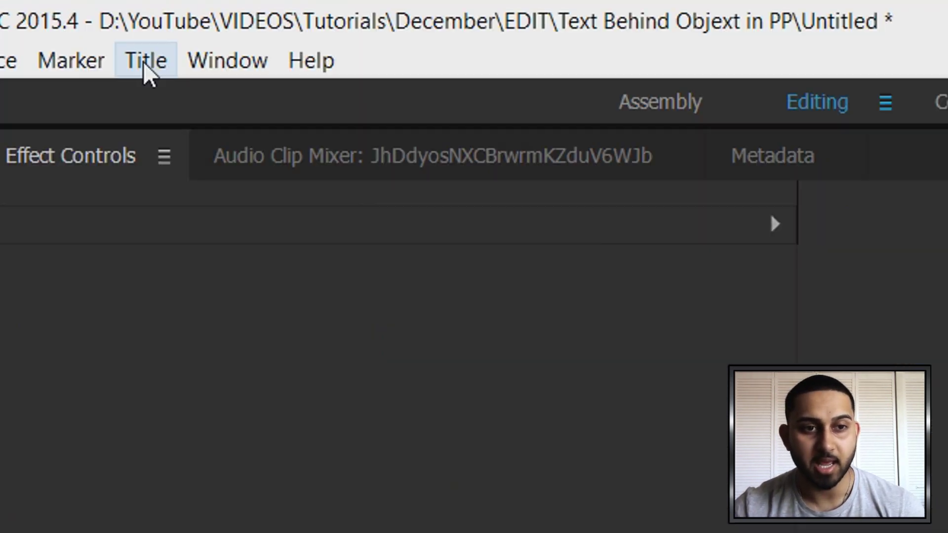
Step: Create a new default still title, keeping the name Title 02
{"action": "left_click", "coordinate": [136, 20]}
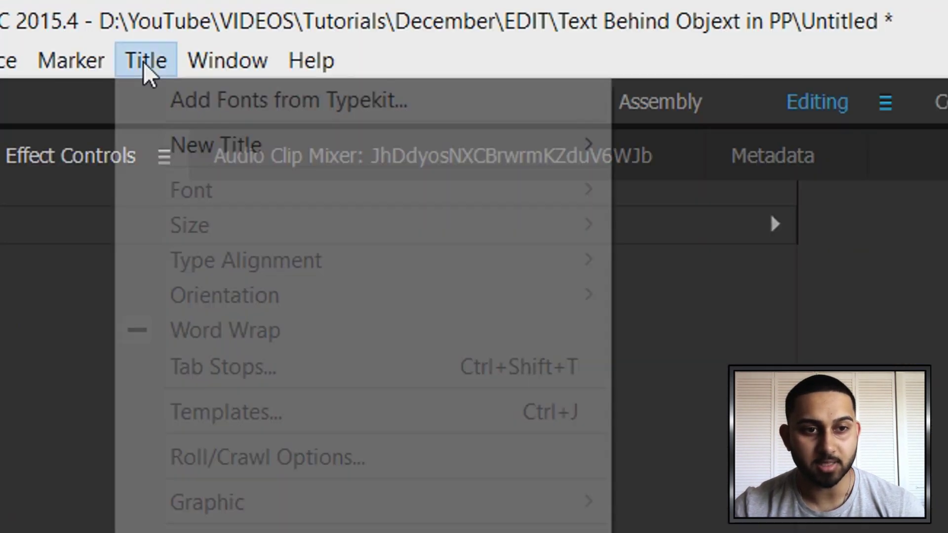
{"action": "mouse_move", "coordinate": [228, 144]}
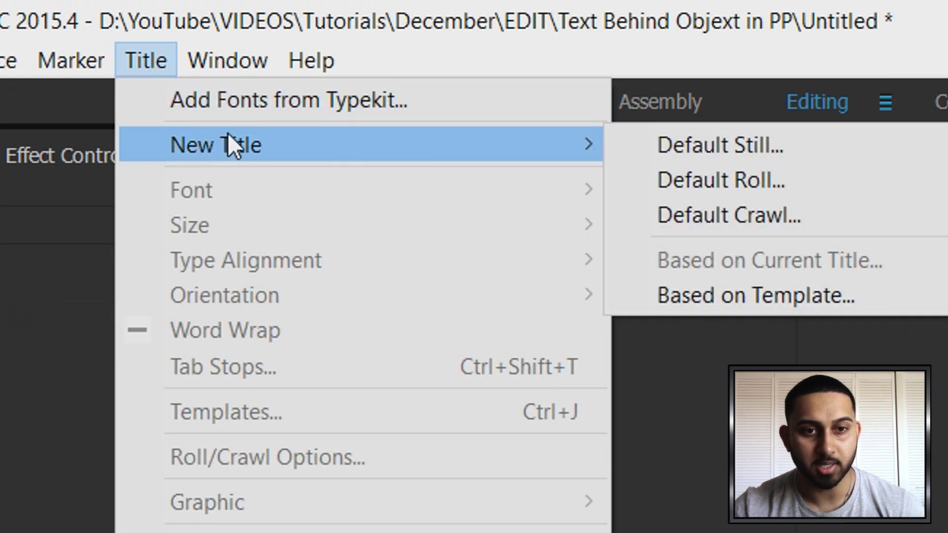
{"action": "left_click", "coordinate": [800, 143]}
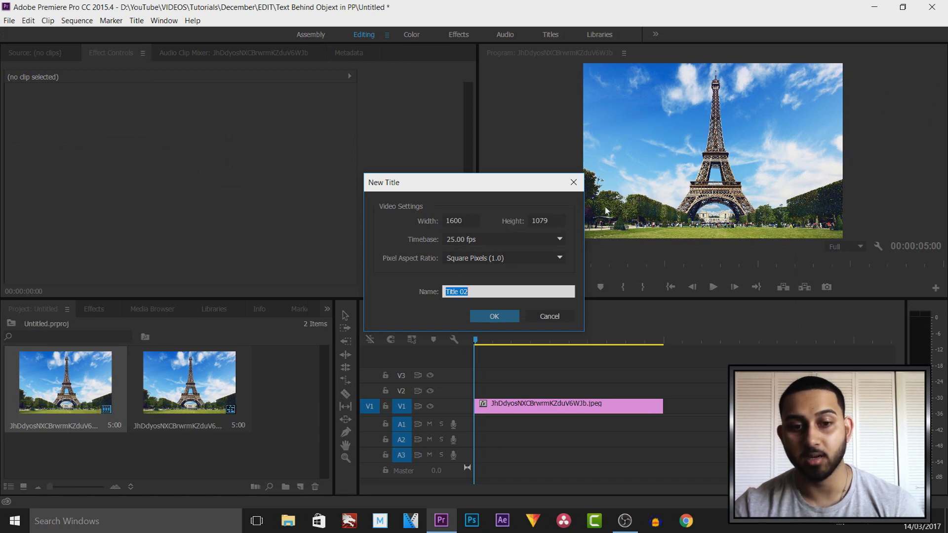
{"action": "left_click", "coordinate": [508, 318]}
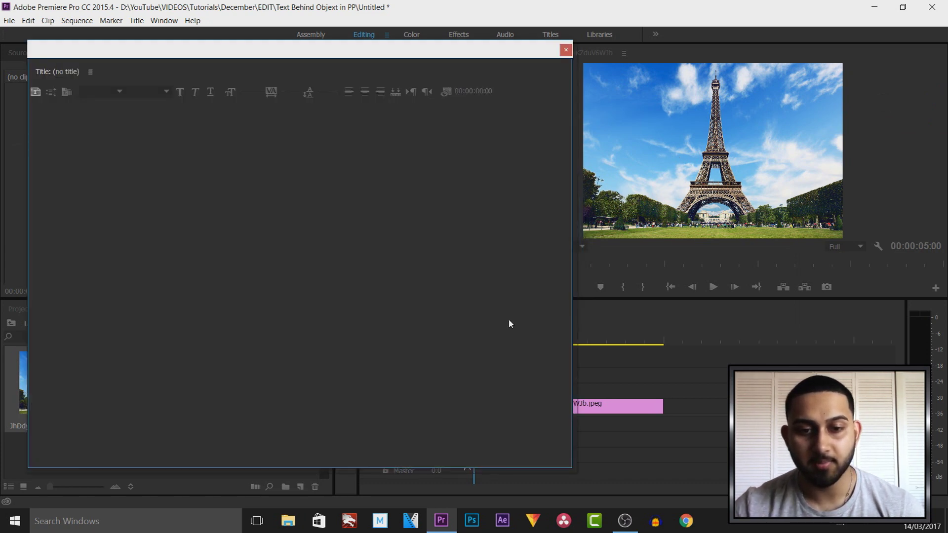
Step: Draw a text box across the upper picture and type YOUTUBE
{"action": "left_click", "coordinate": [35, 82]}
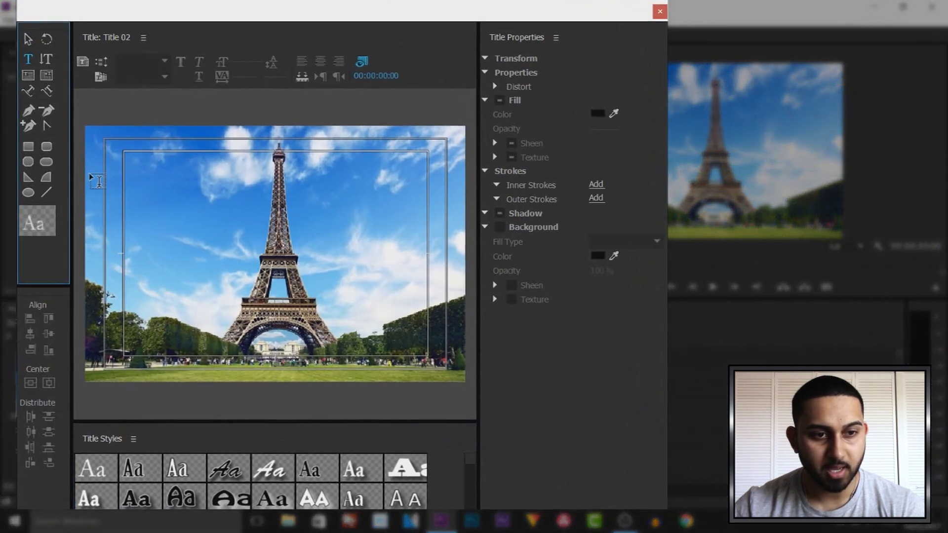
{"action": "left_click_drag", "start_coordinate": [87, 171], "coordinate": [479, 261]}
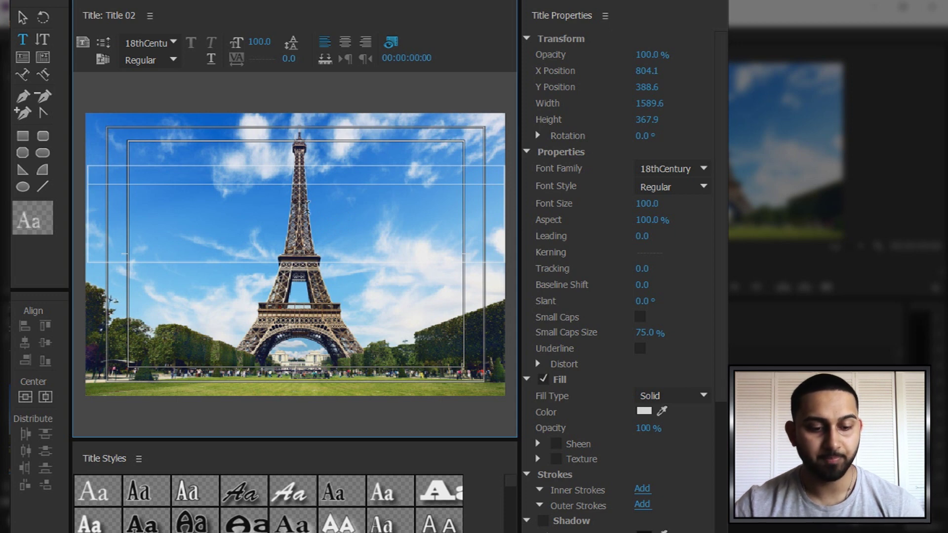
{"action": "type", "text": "YOUTUBE"}
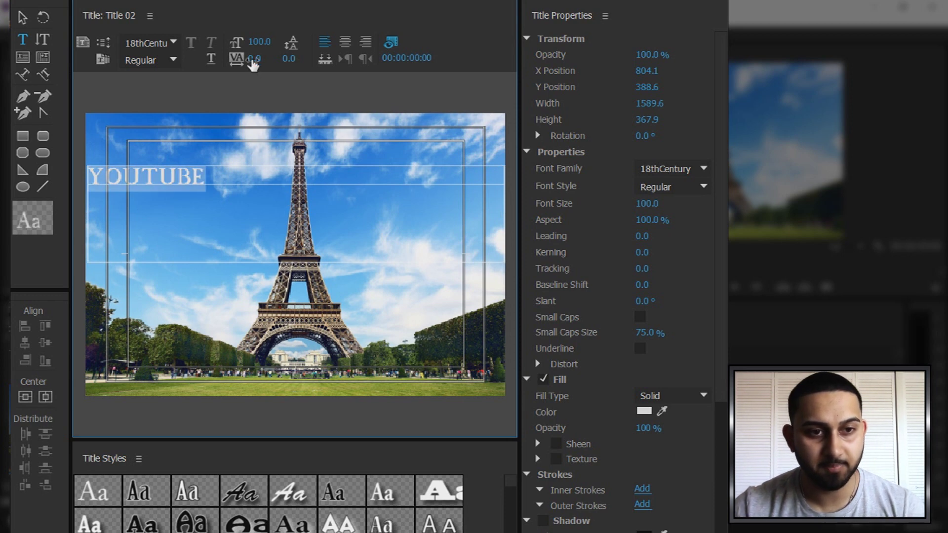
Step: Set the text to GROBOLD size 254, centre-align it, and nudge it slightly lower
{"action": "left_click_drag", "start_coordinate": [254, 44], "coordinate": [330, 43]}
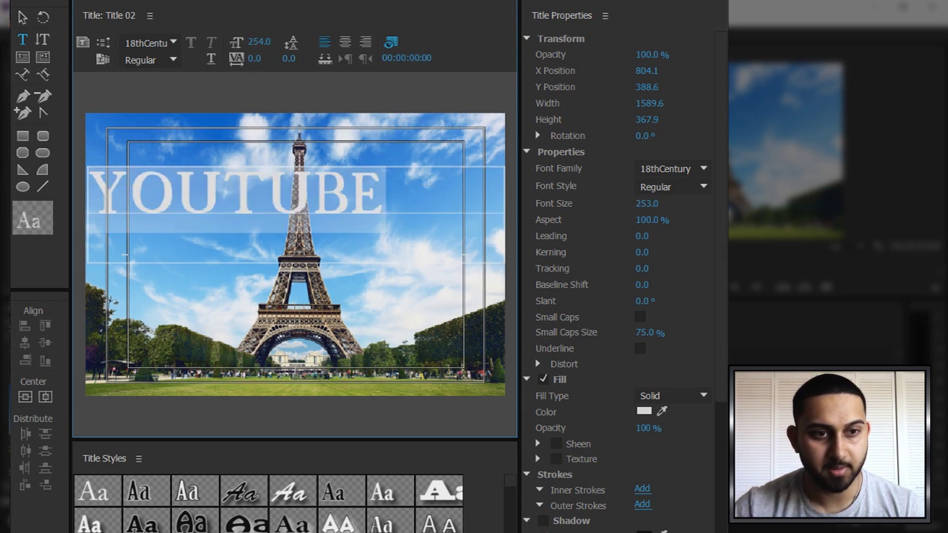
{"action": "left_click", "coordinate": [175, 44]}
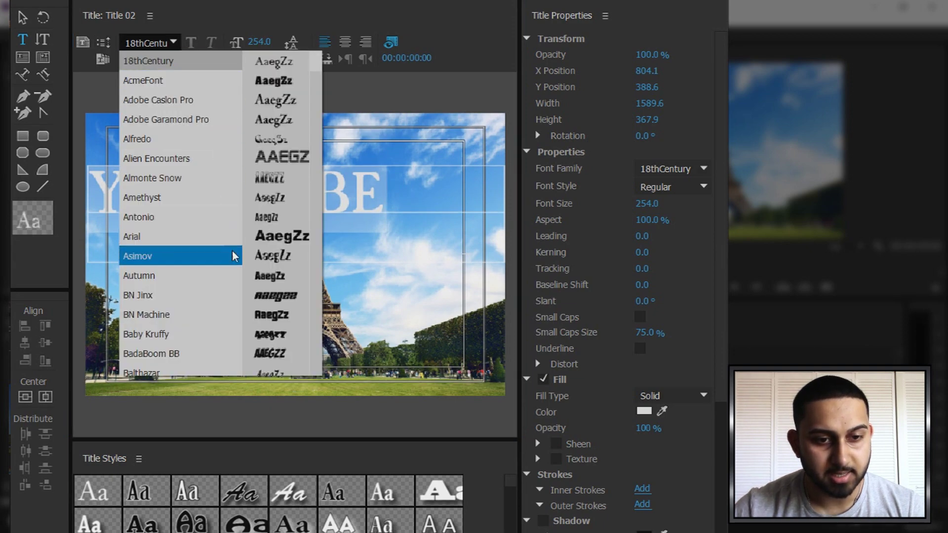
{"action": "scroll", "coordinate": [246, 269], "scroll_direction": "down", "scroll_amount": 4}
{"action": "type", "text": "GROBOLD"}
{"action": "key", "text": "Return"}
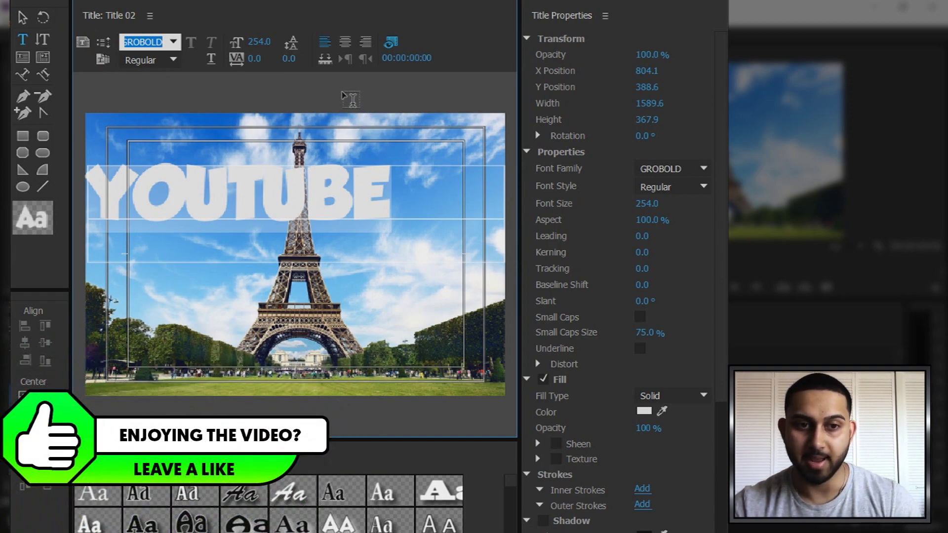
{"action": "left_click", "coordinate": [346, 44]}
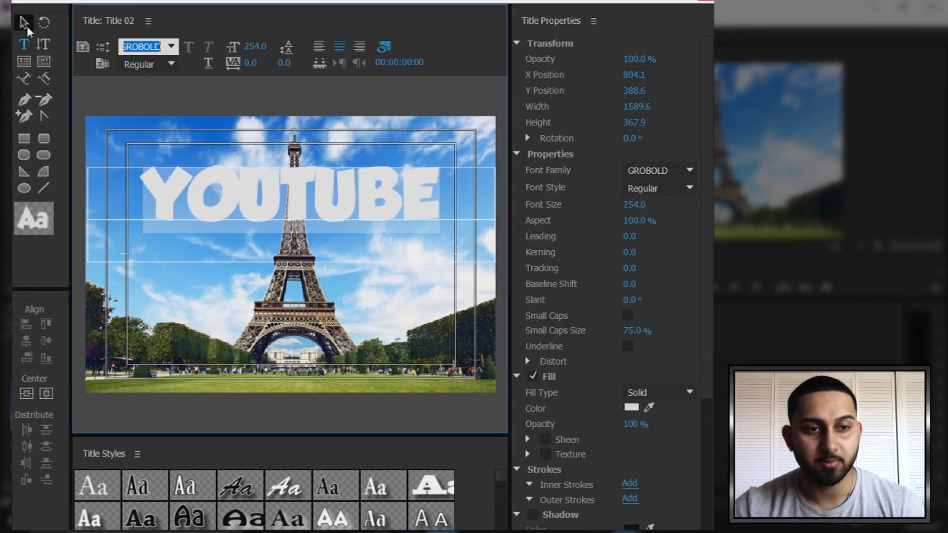
{"action": "left_click", "coordinate": [23, 18]}
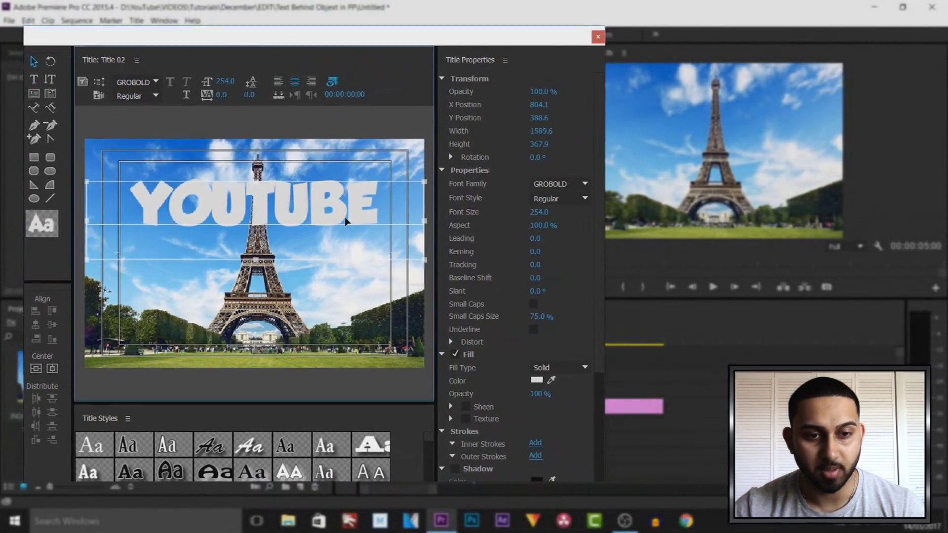
{"action": "left_click_drag", "start_coordinate": [361, 217], "coordinate": [360, 220]}
Step: Close the Titler and place Title 02 on V2 above the photo clip
{"action": "key", "text": "ctrl+w"}
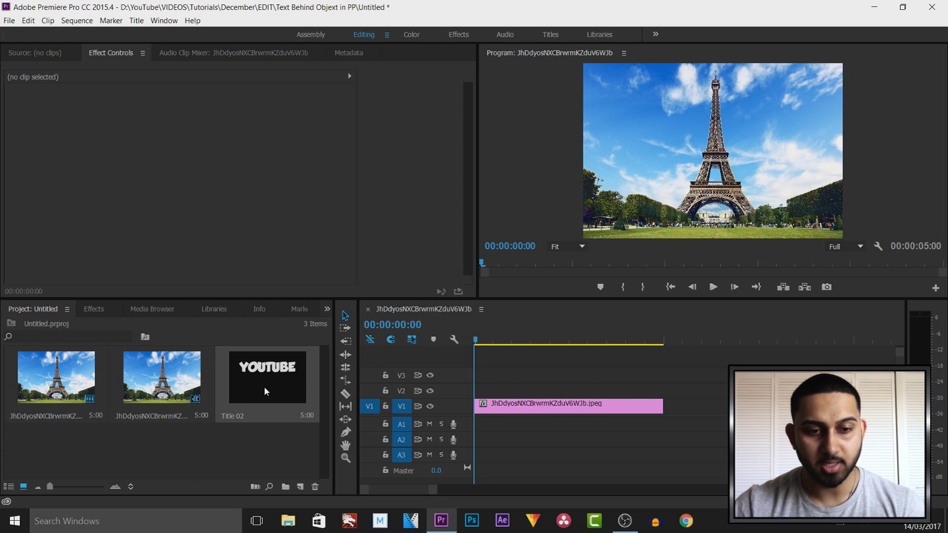
{"action": "left_click_drag", "start_coordinate": [265, 387], "coordinate": [475, 389]}
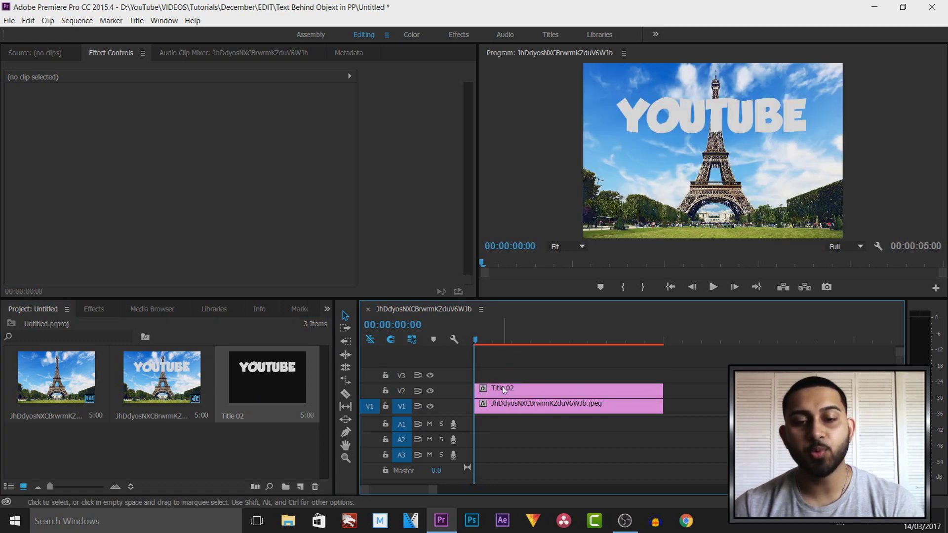
{"action": "left_click", "coordinate": [515, 411]}
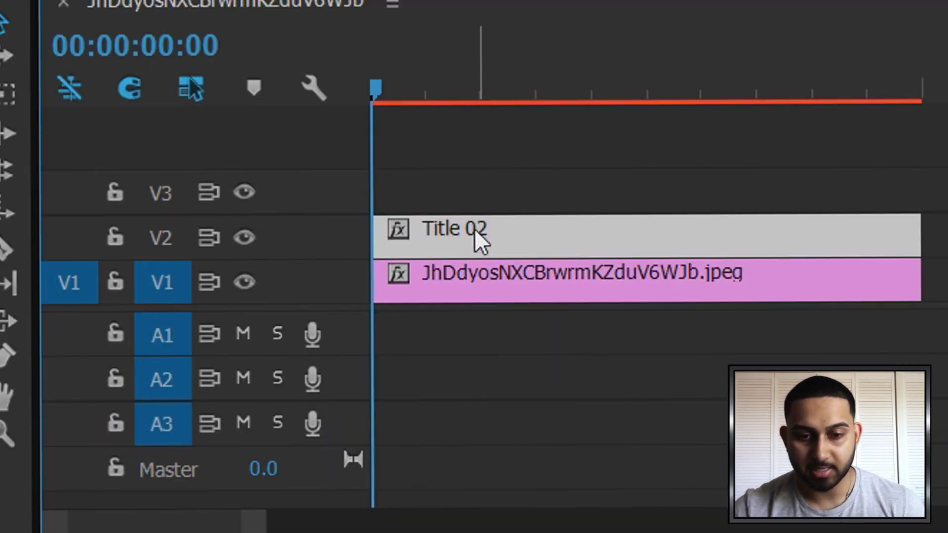
Step: Add a free-draw Bezier opacity mask to the Title 02 clip
{"action": "left_click", "coordinate": [509, 389]}
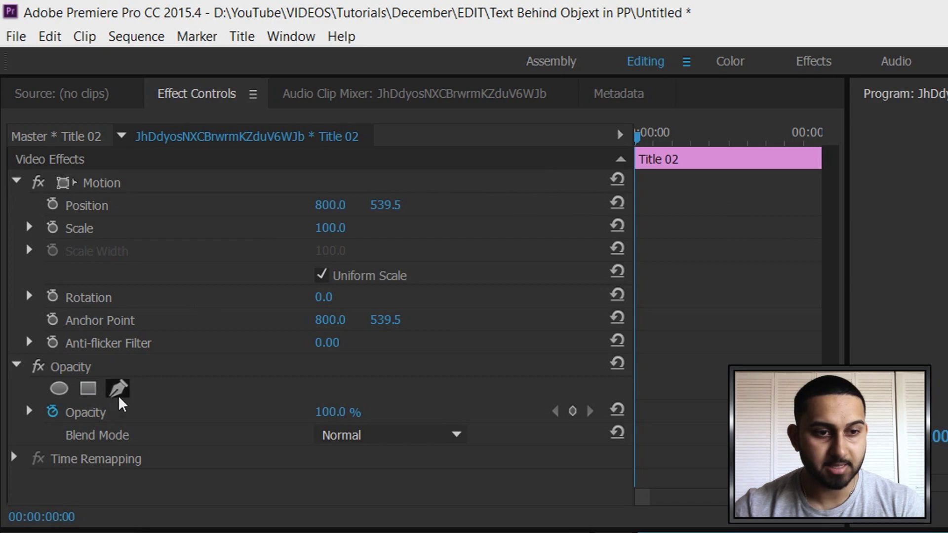
{"action": "left_click", "coordinate": [118, 390]}
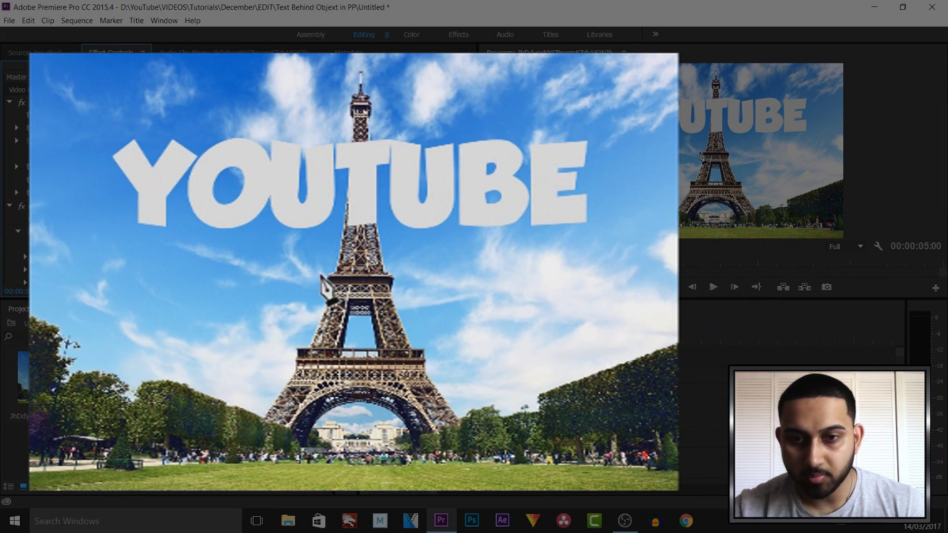
Step: Trace a closed six-point mask around the tower's upper section through the T
{"action": "left_click", "coordinate": [325, 276]}
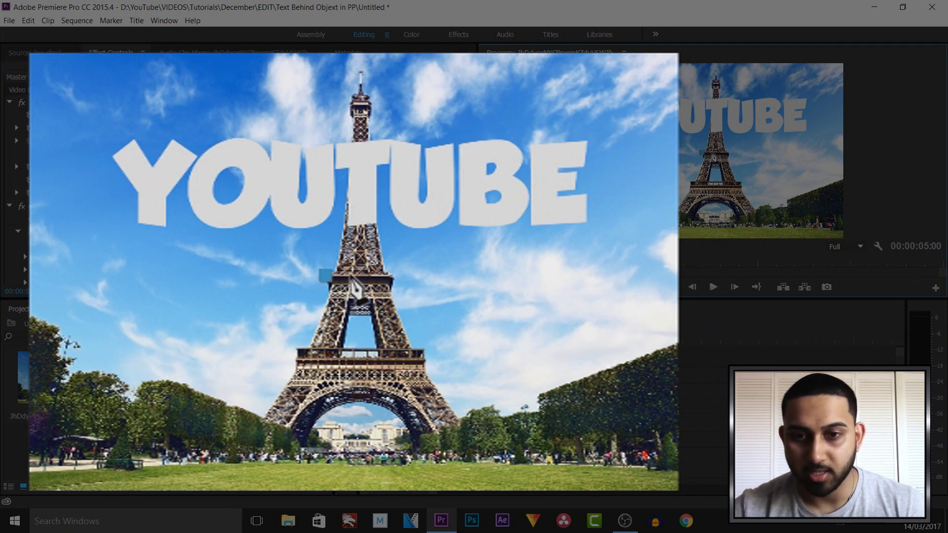
{"action": "left_click", "coordinate": [345, 205]}
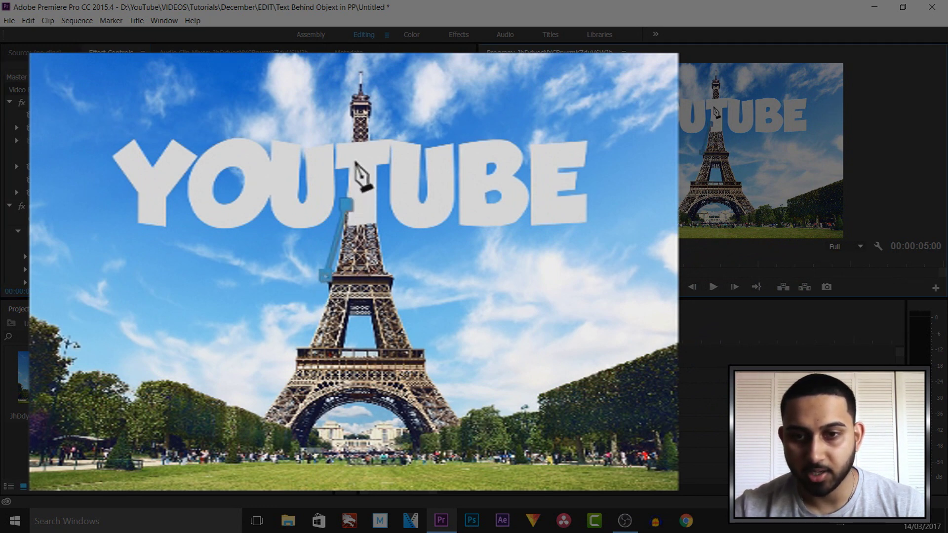
{"action": "left_click", "coordinate": [377, 141]}
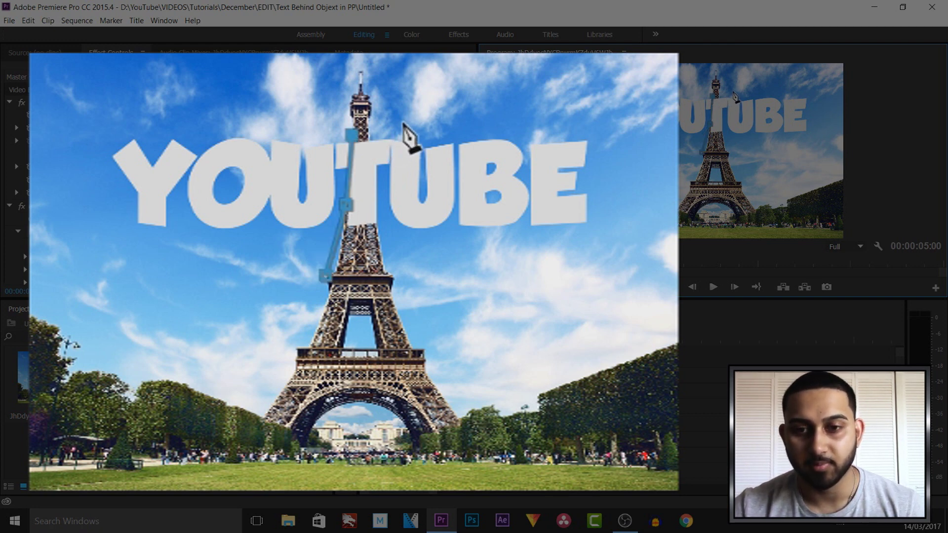
{"action": "left_click", "coordinate": [404, 124]}
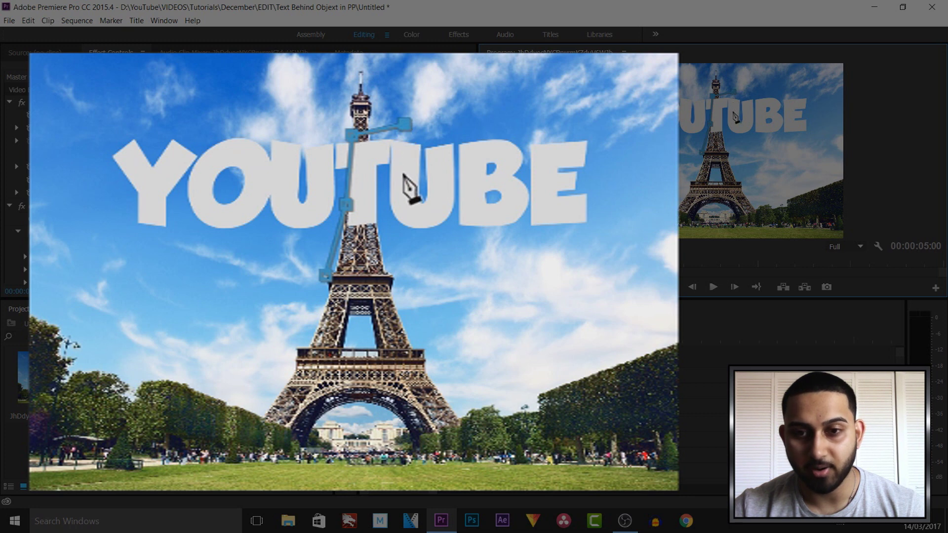
{"action": "left_click", "coordinate": [399, 274]}
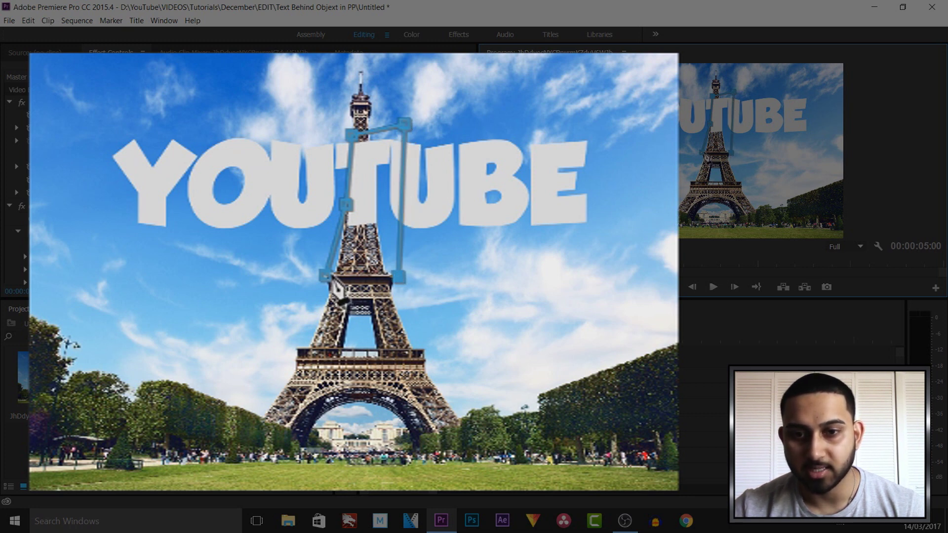
{"action": "left_click", "coordinate": [327, 274]}
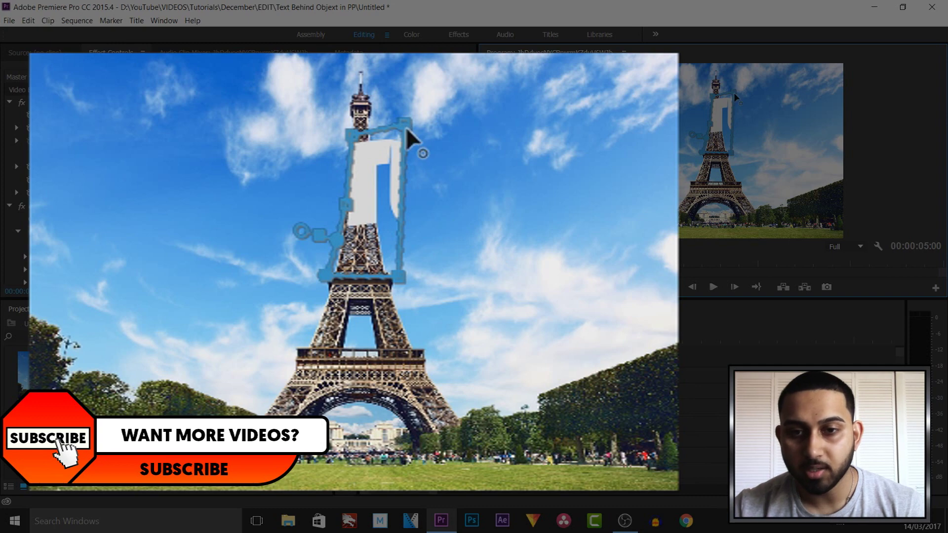
Step: Pull the mask's right-hand corners toward the tower and add an adjusted right-edge point
{"action": "left_click_drag", "start_coordinate": [406, 125], "coordinate": [374, 135]}
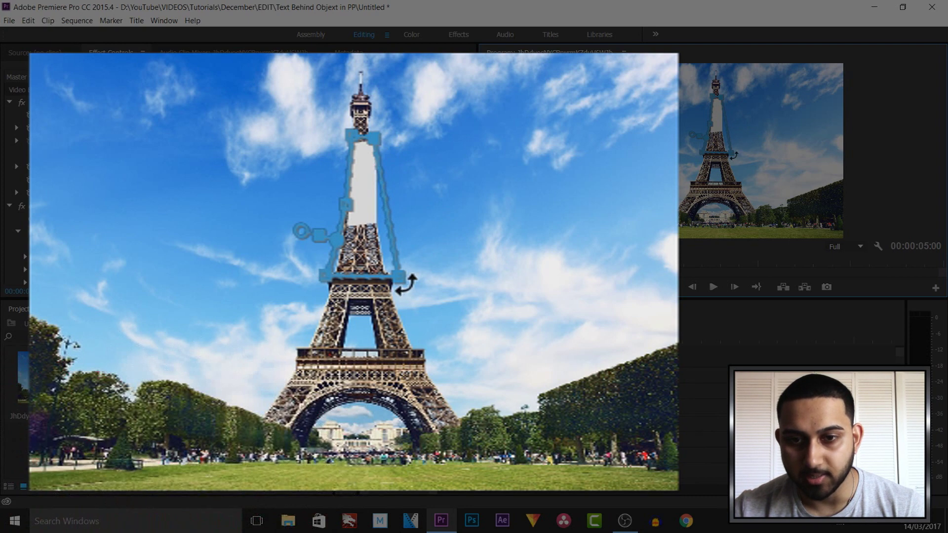
{"action": "left_click_drag", "start_coordinate": [401, 278], "coordinate": [386, 265]}
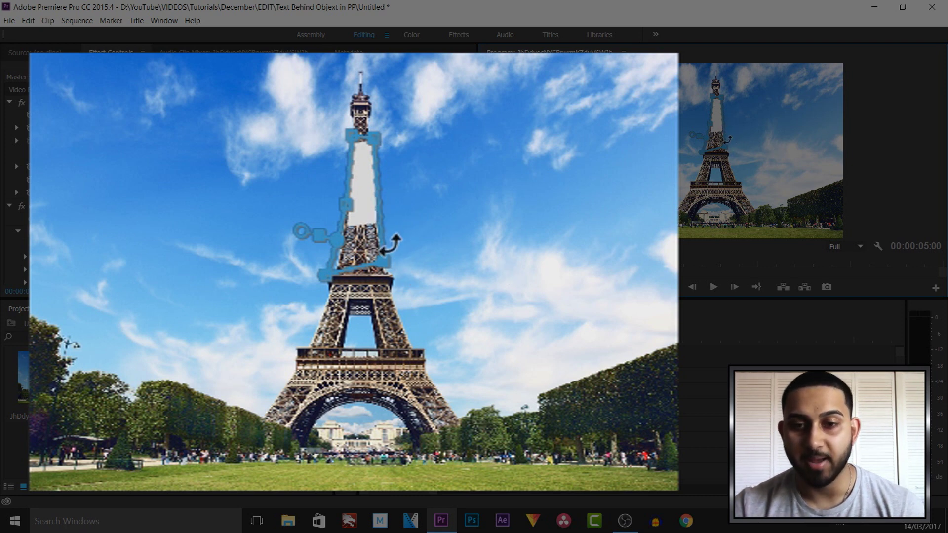
{"action": "left_click", "coordinate": [378, 198]}
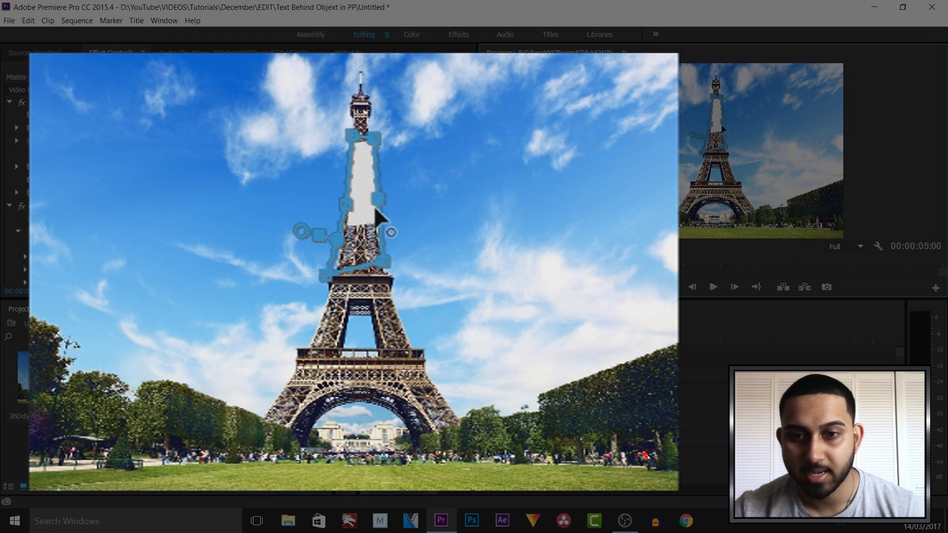
{"action": "mouse_move", "coordinate": [388, 198]}
{"action": "left_mouse_down"}
{"action": "mouse_move", "coordinate": [412, 195]}
{"action": "mouse_move", "coordinate": [375, 201]}
{"action": "left_mouse_up"}
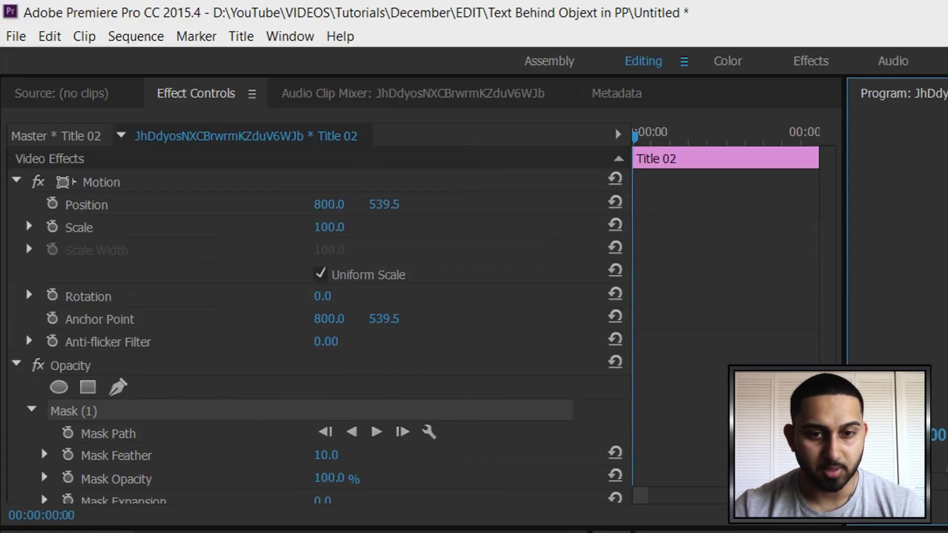
Step: Tick Inverted on Mask (1) so the T passes behind the tower
{"action": "scroll", "coordinate": [316, 297], "scroll_direction": "down", "scroll_amount": 5}
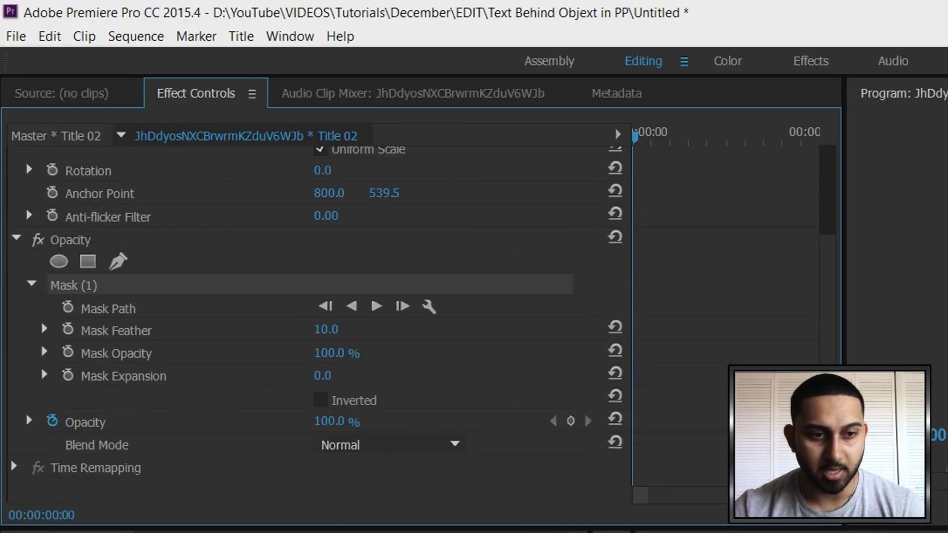
{"action": "left_click", "coordinate": [320, 400]}
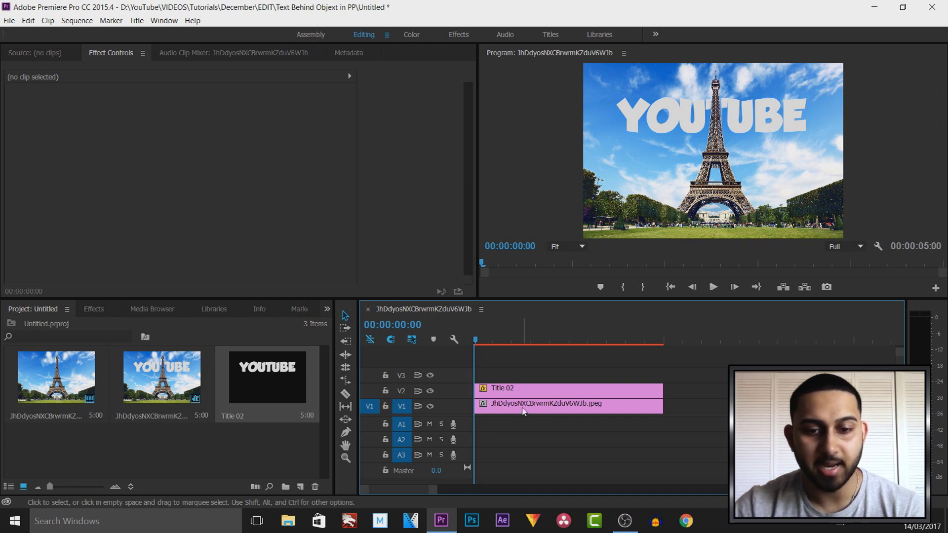
Step: Lower Title 02's Mask (1) feather from 10.0 to 0.0 for a crisp tower edge
{"action": "left_click", "coordinate": [532, 390]}
{"action": "scroll", "coordinate": [468, 171], "scroll_direction": "down", "scroll_amount": 1}
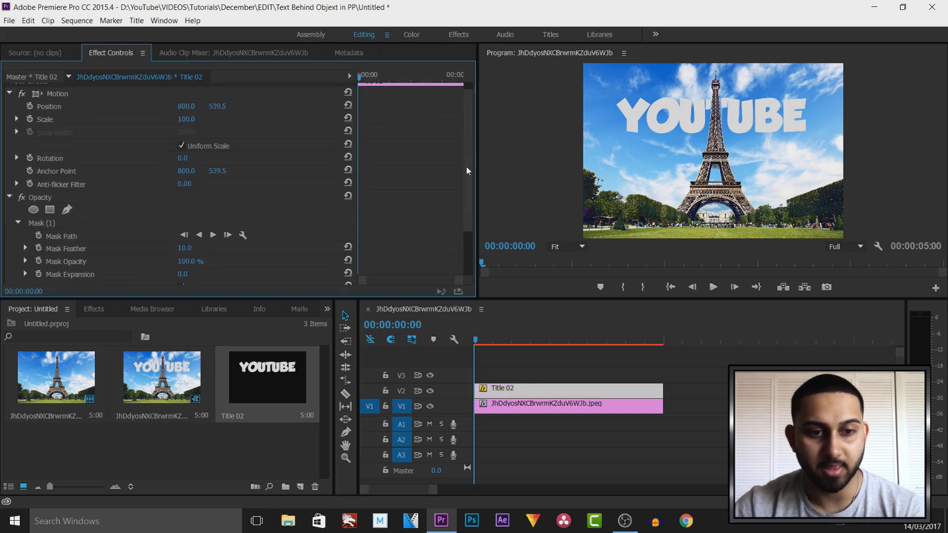
{"action": "scroll", "coordinate": [257, 215], "scroll_direction": "down", "scroll_amount": 3}
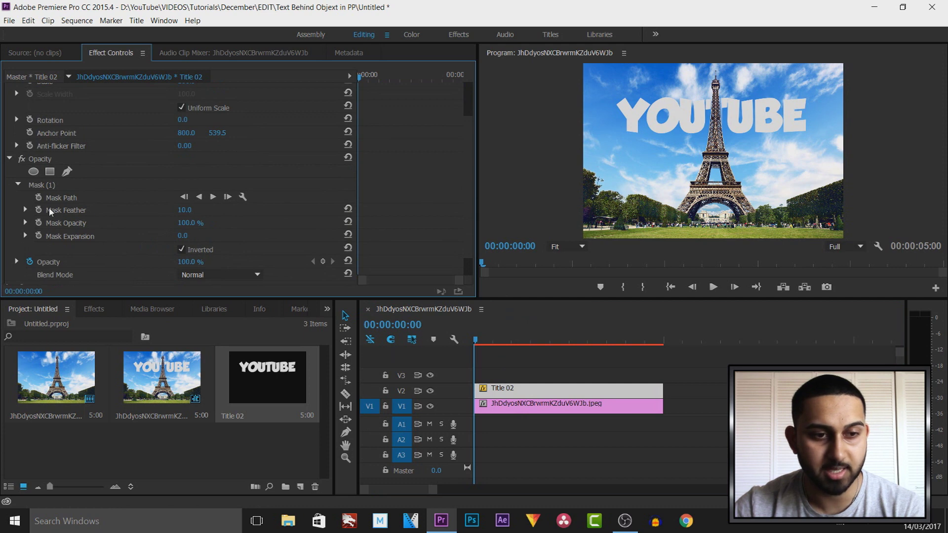
{"action": "left_click", "coordinate": [26, 211]}
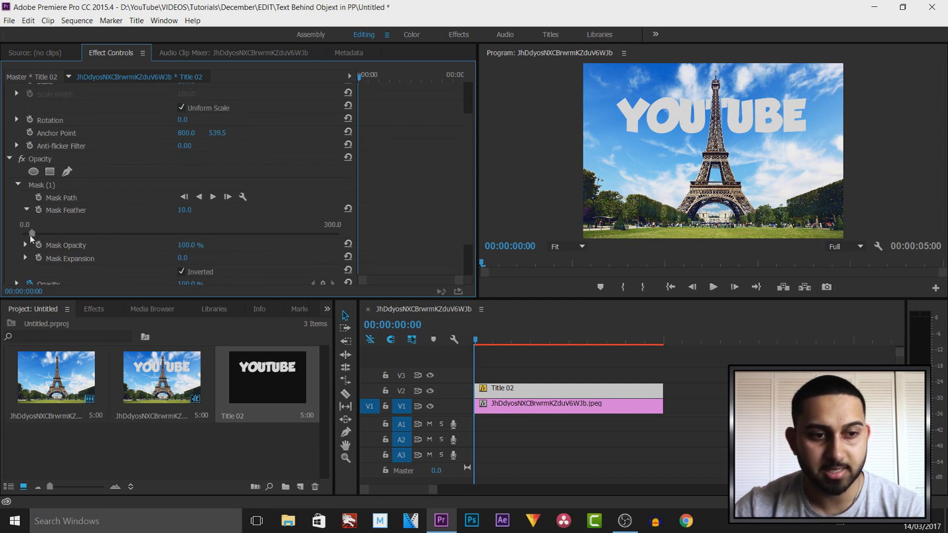
{"action": "left_click_drag", "start_coordinate": [30, 235], "coordinate": [3, 241]}
{"action": "left_click", "coordinate": [721, 141]}
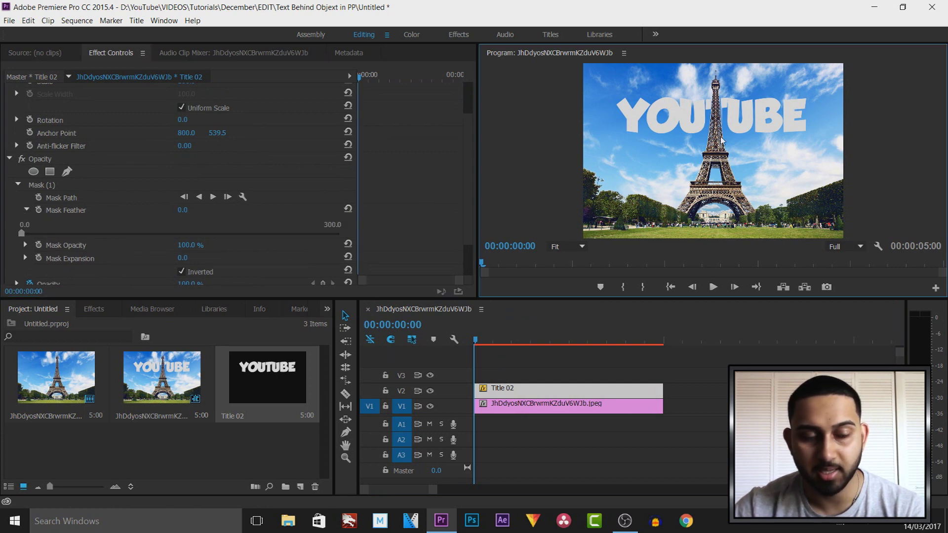
{"action": "left_click", "coordinate": [26, 210]}
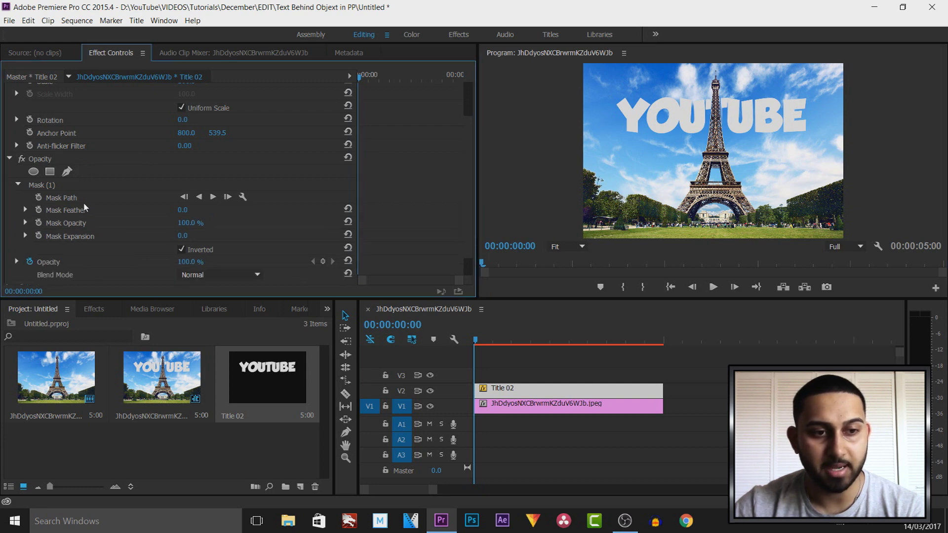
{"action": "left_click", "coordinate": [50, 186]}
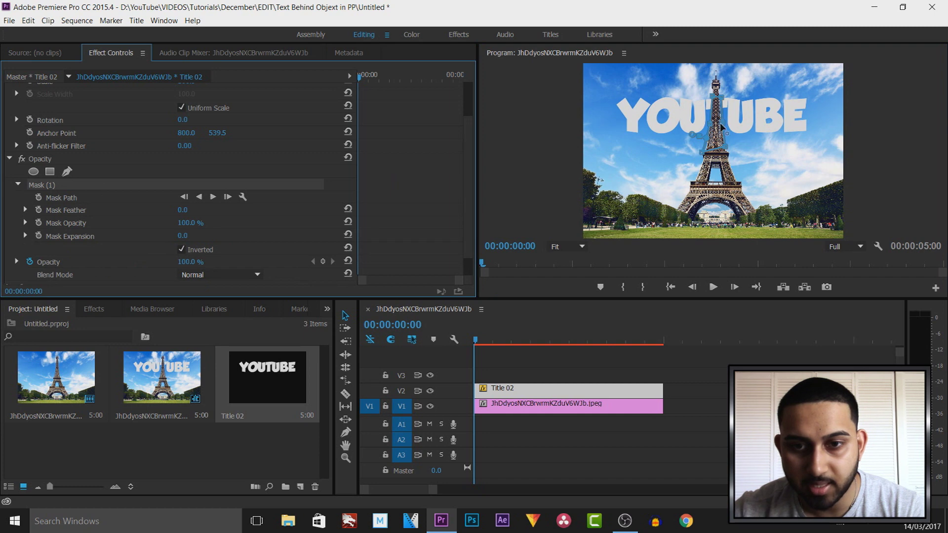
{"action": "left_click", "coordinate": [722, 116]}
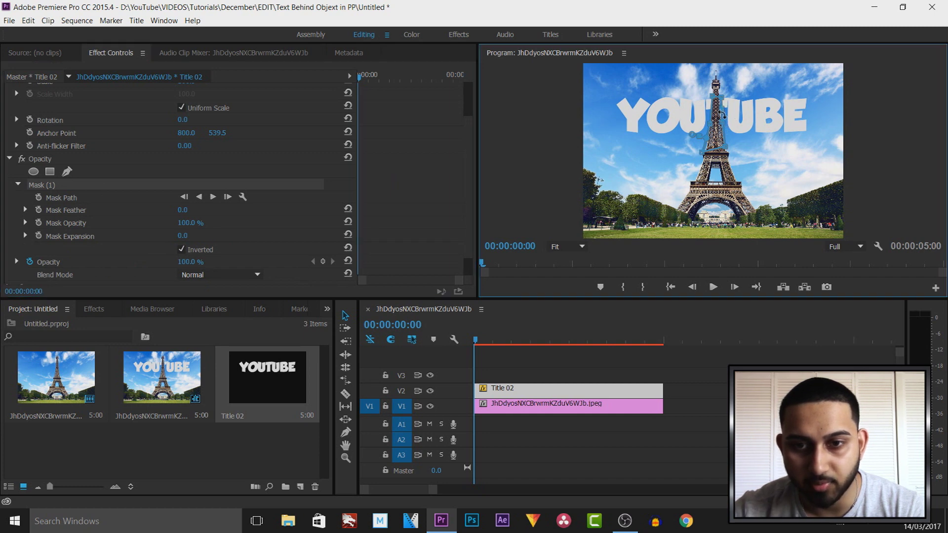